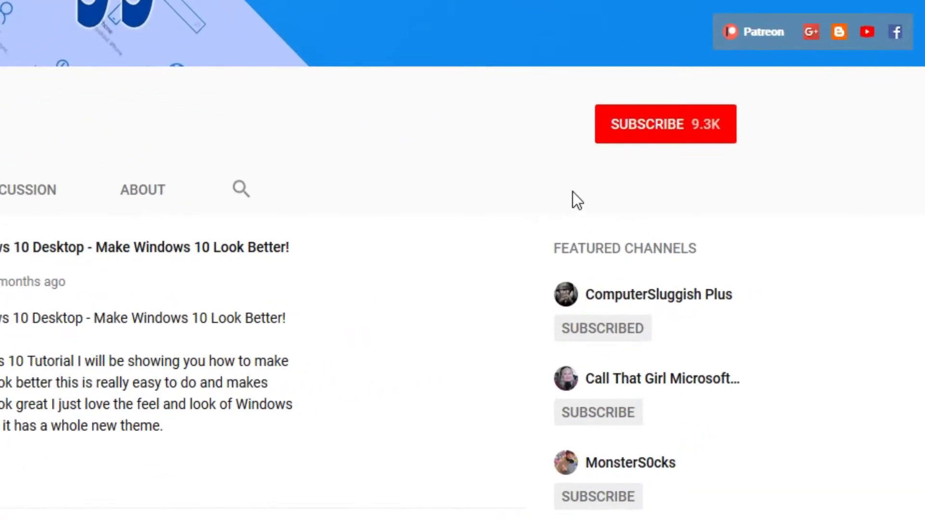
Step: Subscribe to the YouTube channel and turn on its notification bell
{"action": "left_click", "coordinate": [658, 140]}
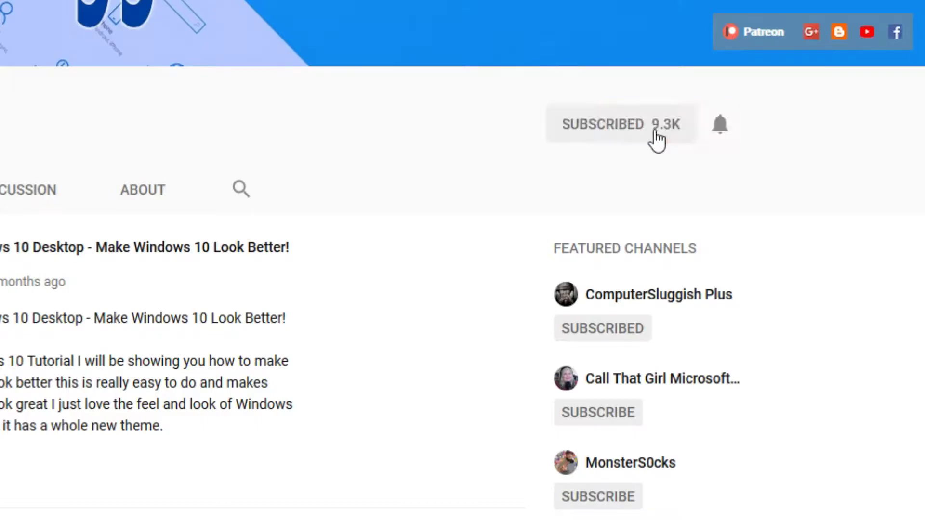
{"action": "left_click", "coordinate": [725, 137]}
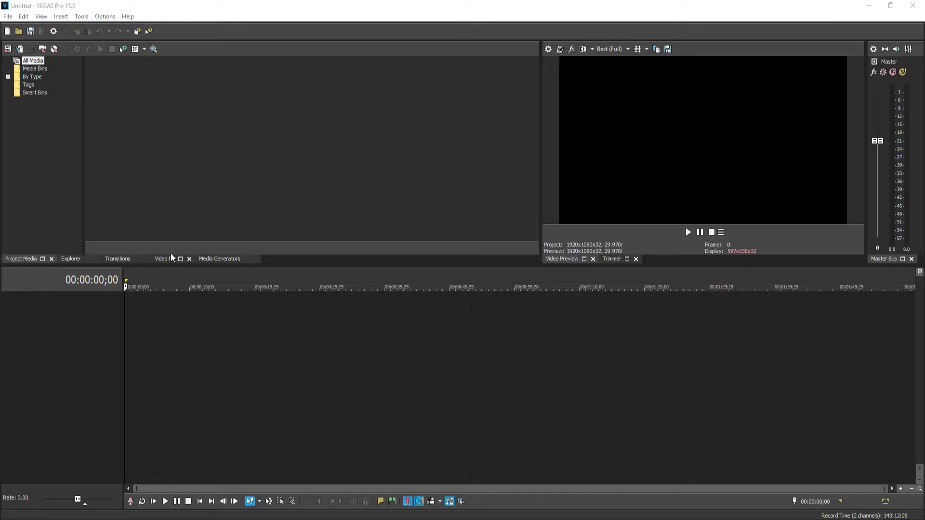
Step: Add the Desktop partition-tutorial video to the timeline and match the project to its 59.940p settings
{"action": "left_click", "coordinate": [73, 259]}
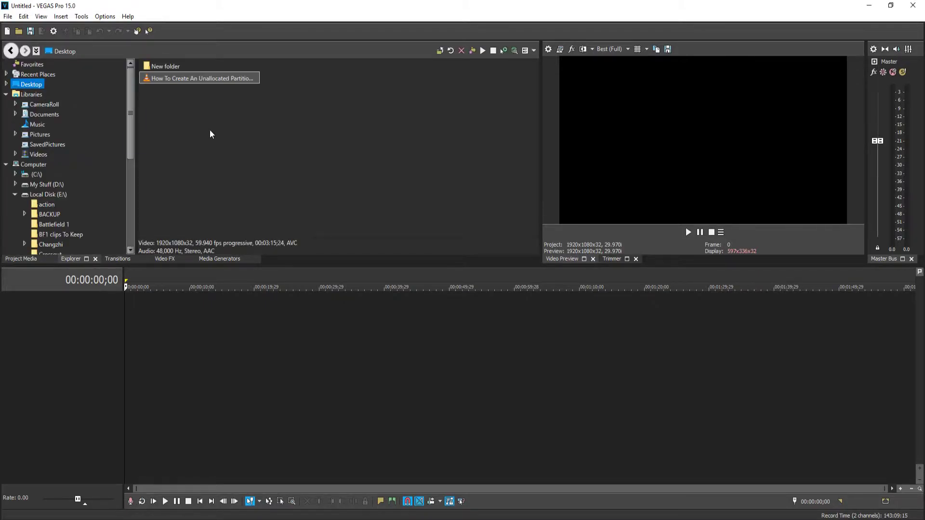
{"action": "left_click_drag", "start_coordinate": [177, 80], "coordinate": [120, 351]}
{"action": "left_click", "coordinate": [516, 207]}
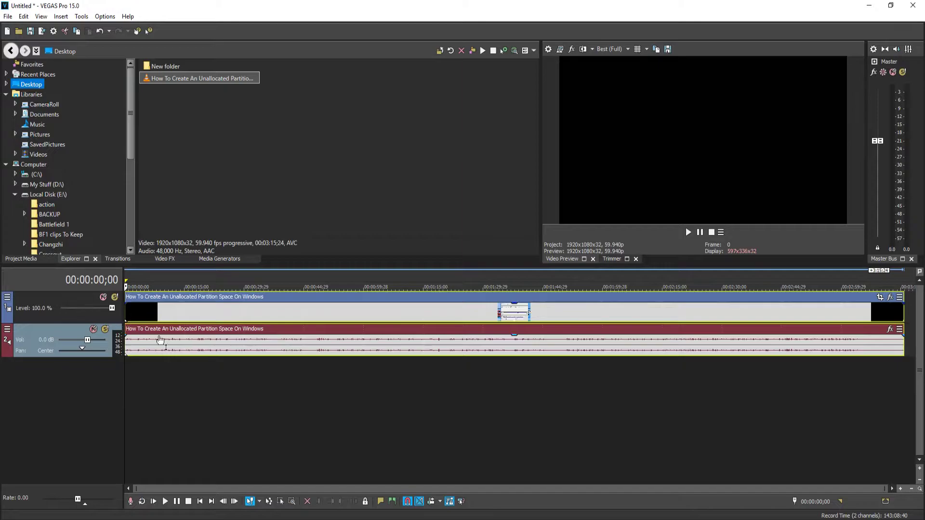
Step: Copy the partition-tutorial video event together with its audio
{"action": "left_click", "coordinate": [266, 379]}
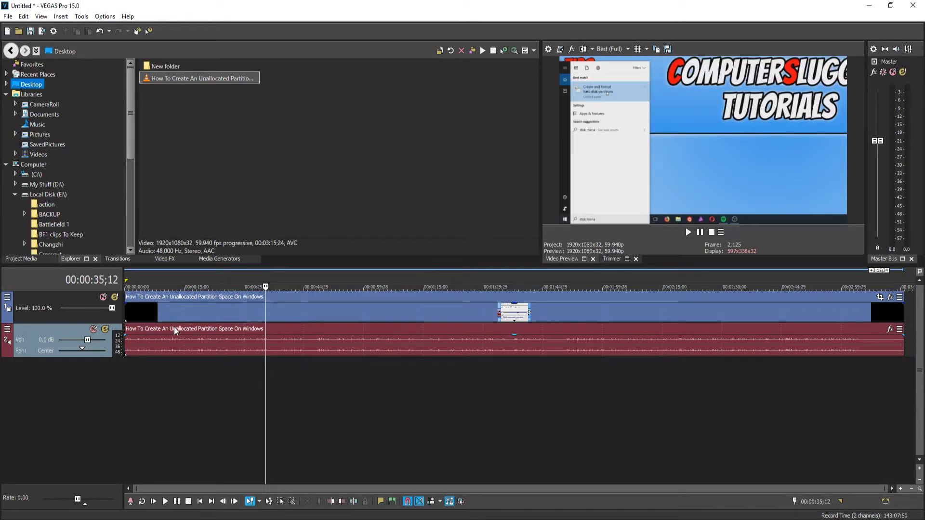
{"action": "left_click", "coordinate": [48, 317]}
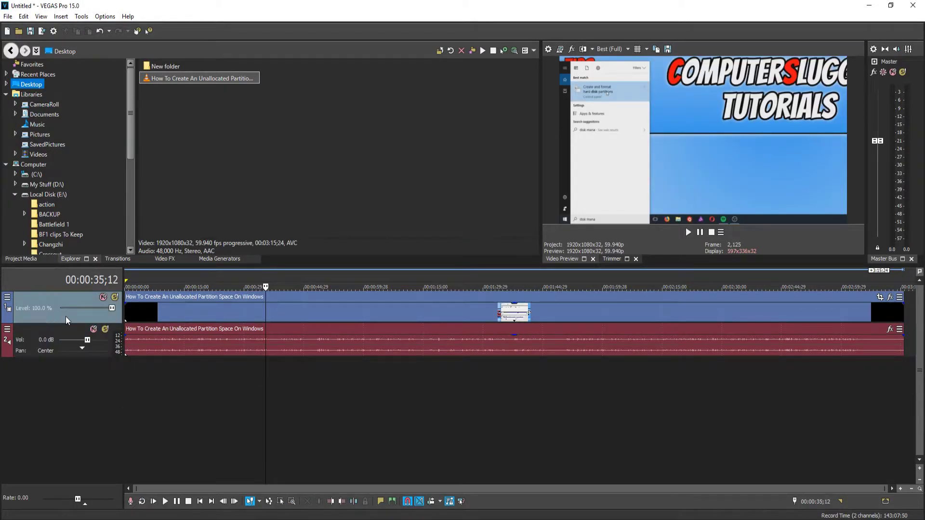
{"action": "right_click", "coordinate": [66, 316]}
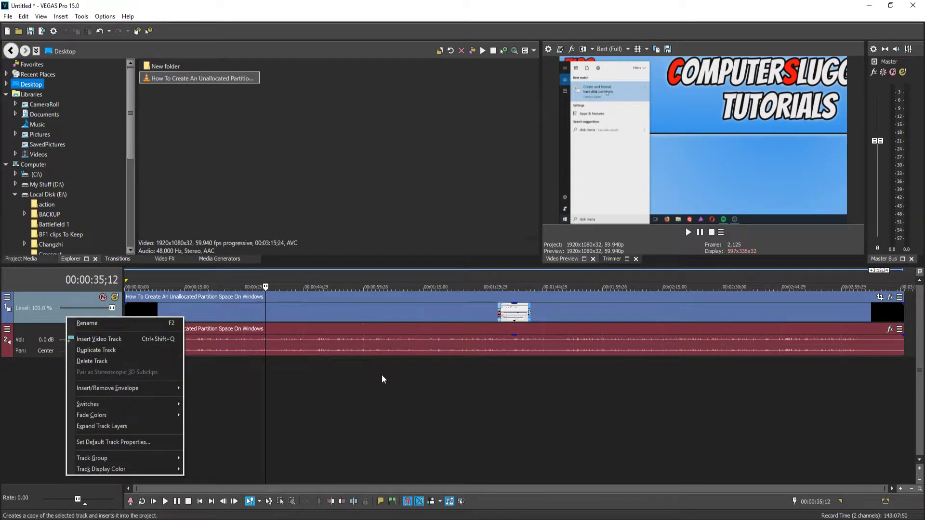
{"action": "left_click", "coordinate": [365, 382]}
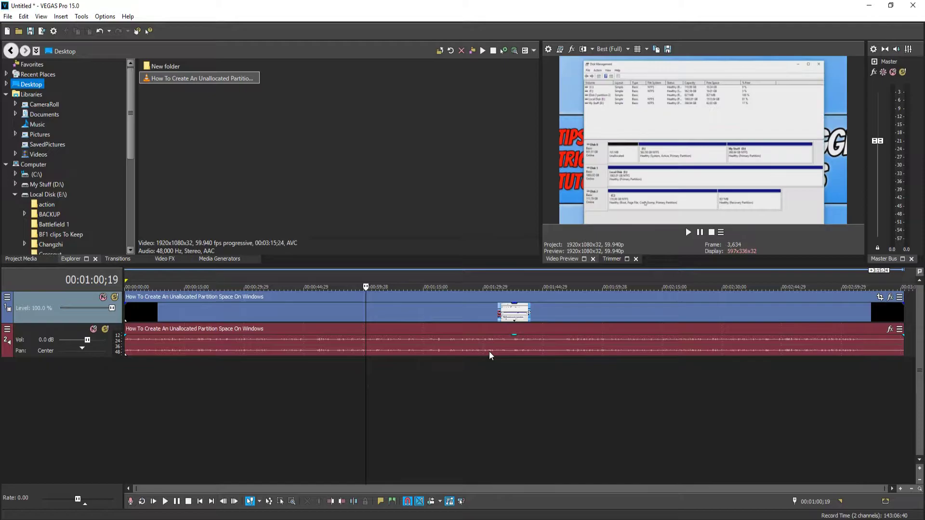
{"action": "right_click", "coordinate": [415, 313]}
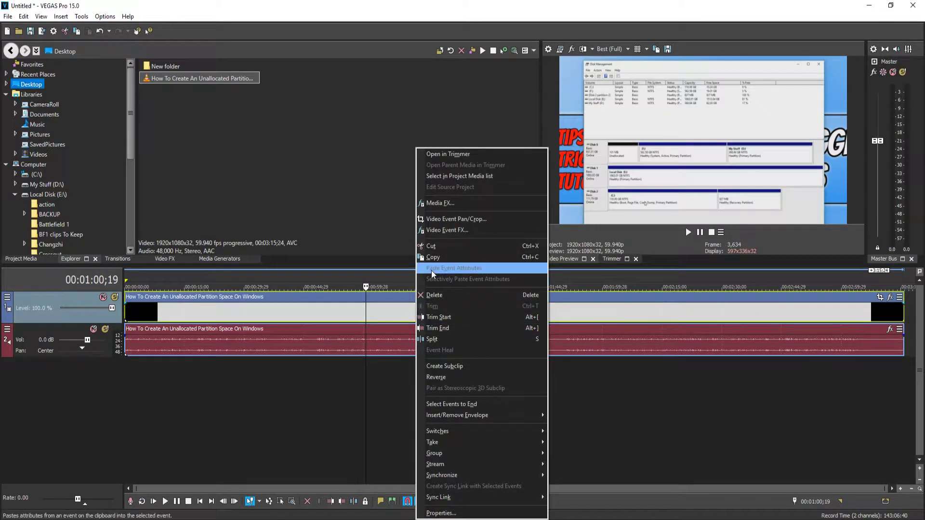
{"action": "left_click", "coordinate": [439, 259]}
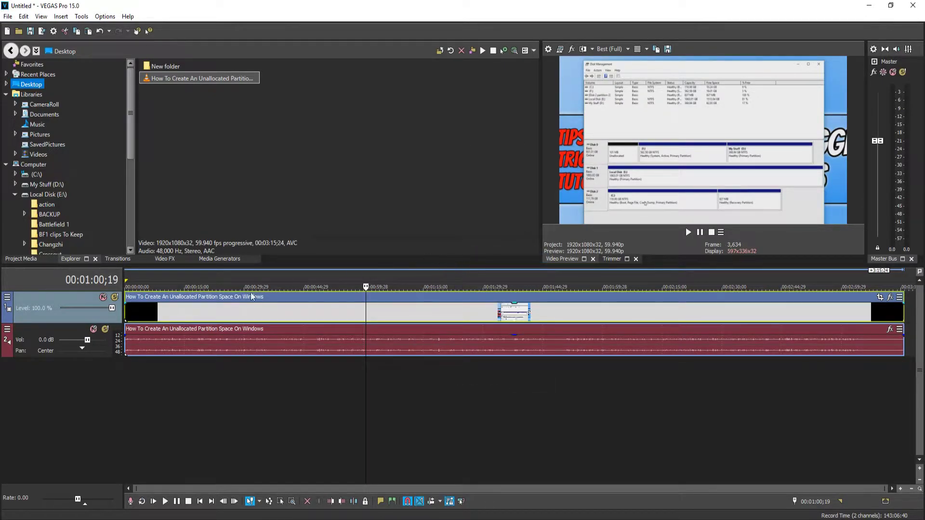
Step: Insert a new video track, paste the copied clips, and move them to the timeline start
{"action": "right_click", "coordinate": [49, 388]}
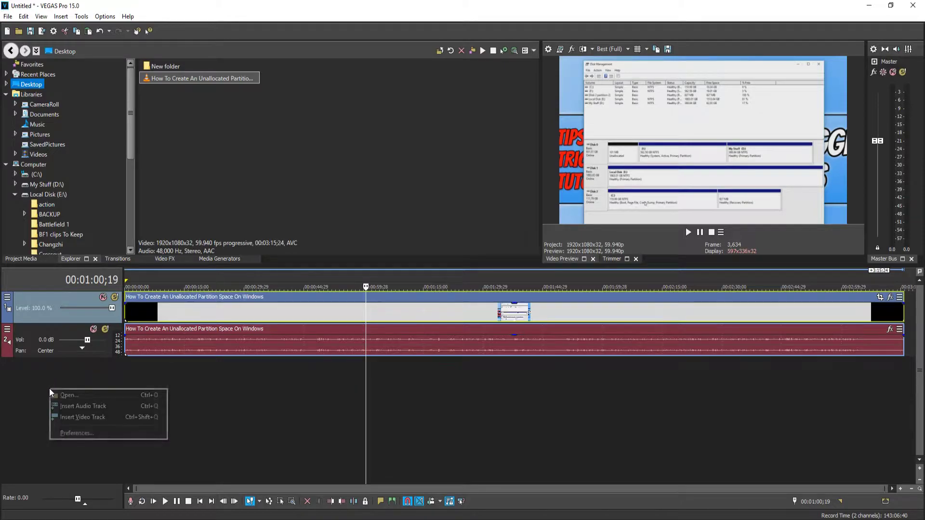
{"action": "left_click", "coordinate": [77, 417]}
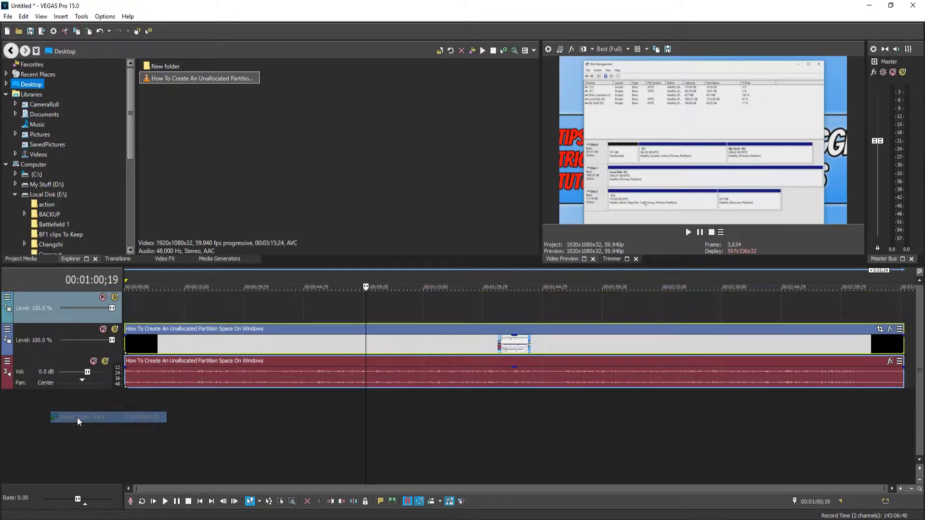
{"action": "right_click", "coordinate": [351, 310]}
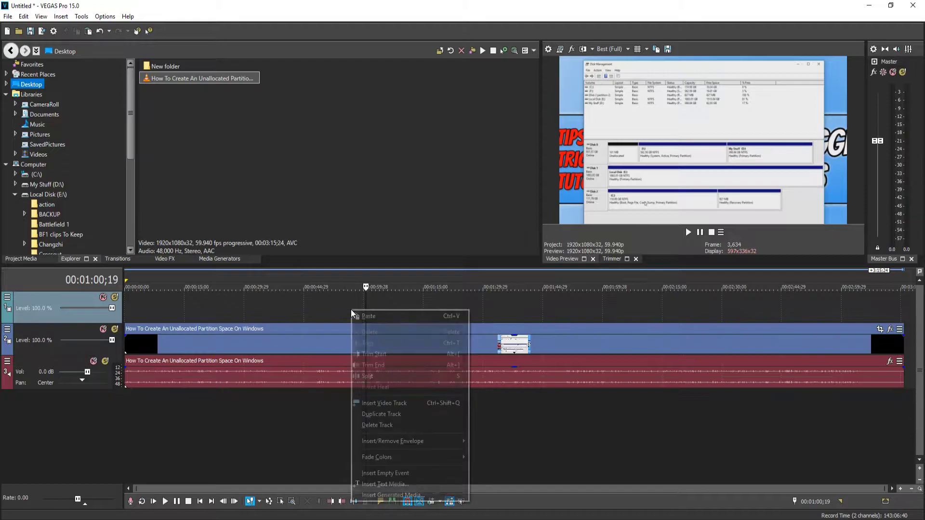
{"action": "left_click", "coordinate": [371, 316]}
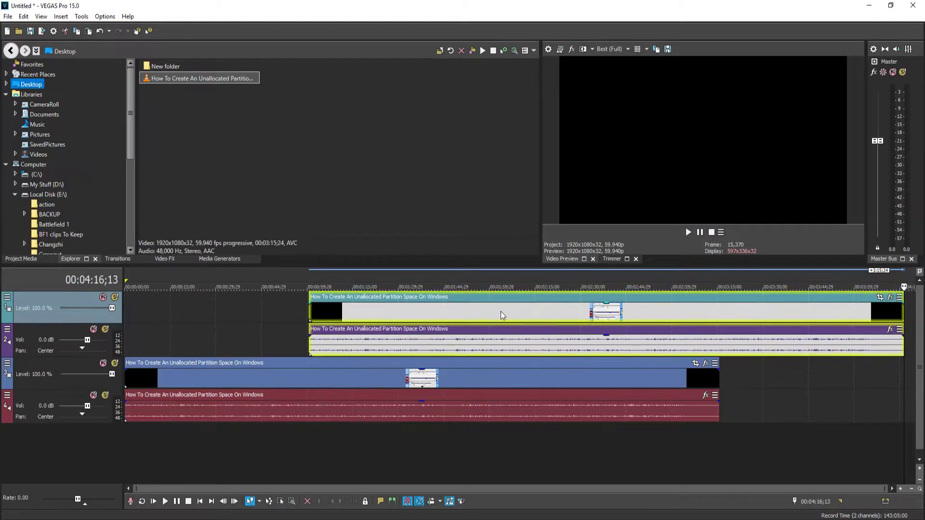
{"action": "left_click_drag", "start_coordinate": [683, 314], "coordinate": [334, 309]}
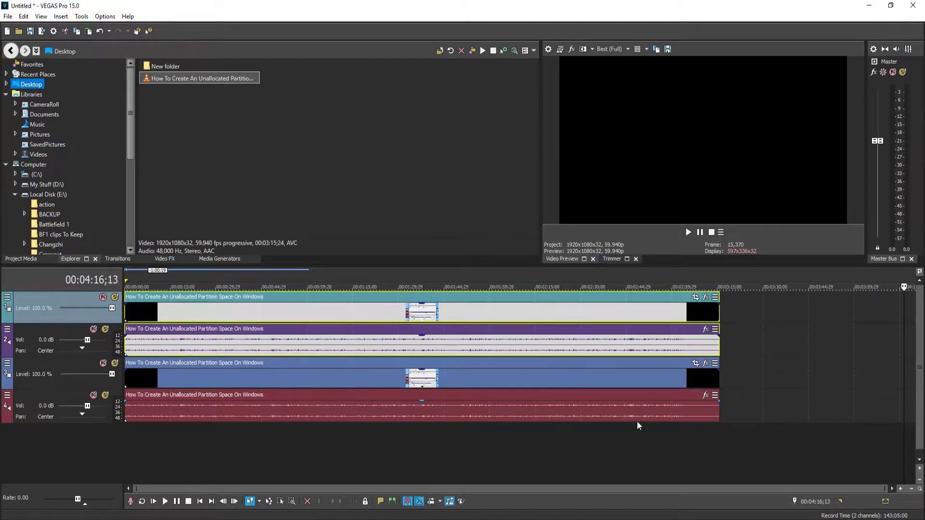
Step: Delete the duplicate audio track, leaving two video tracks above one audio track
{"action": "left_click", "coordinate": [33, 330]}
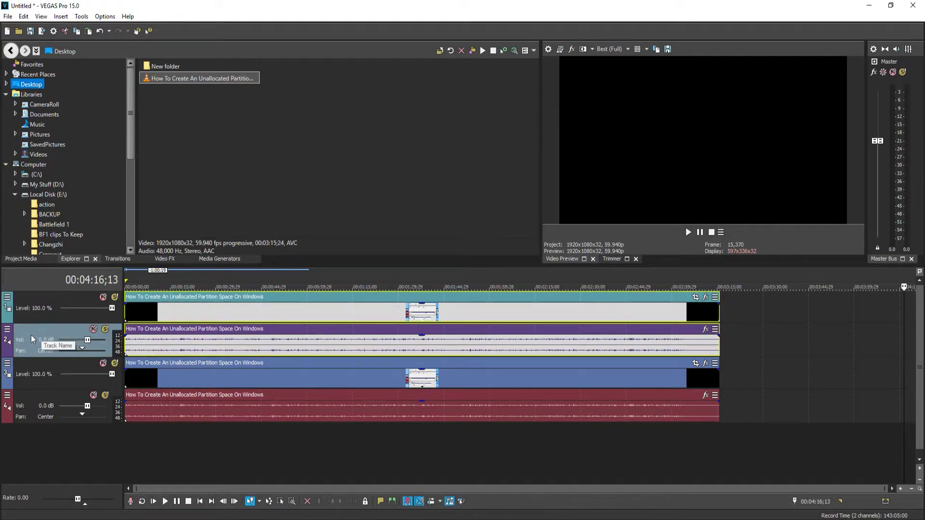
{"action": "right_click", "coordinate": [39, 330]}
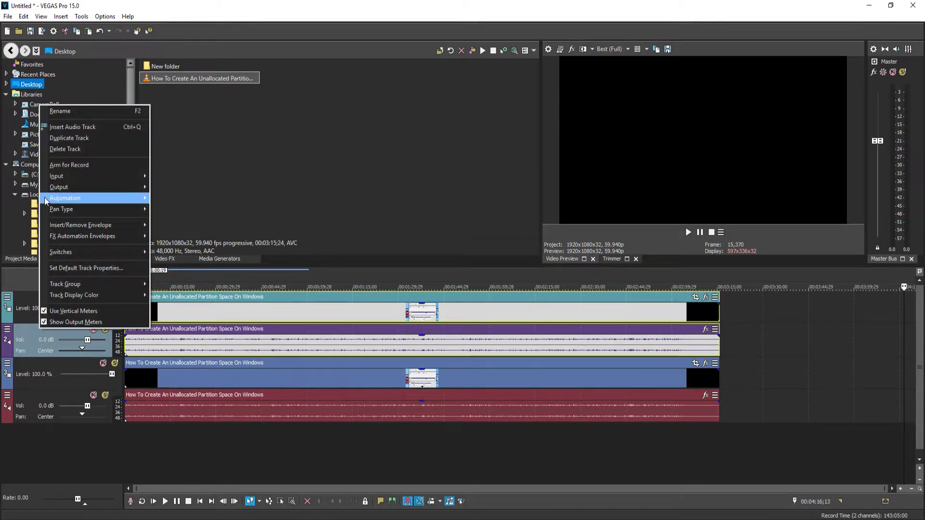
{"action": "left_click", "coordinate": [87, 150]}
{"action": "left_click", "coordinate": [299, 434]}
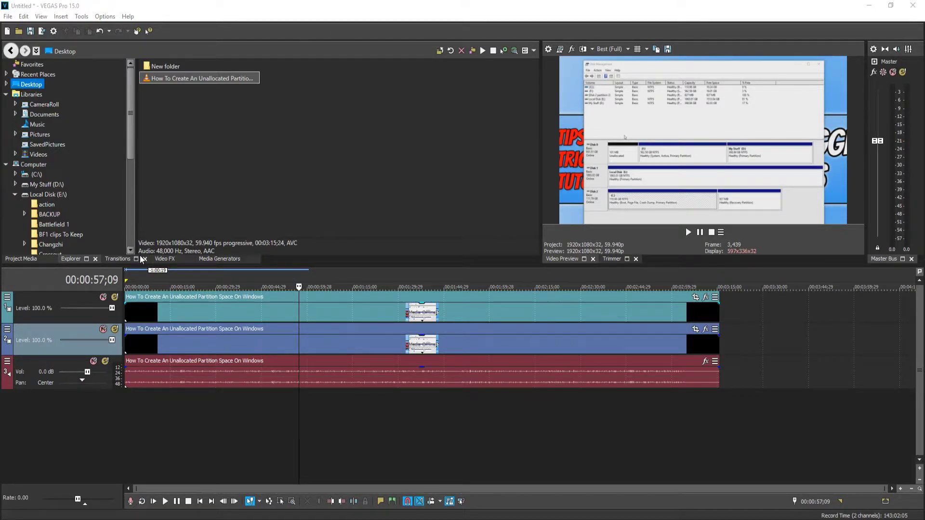
Step: Drag the Gaussian Blur 'Light Blur' preset from Video FX onto the top-track video event
{"action": "left_click", "coordinate": [165, 259]}
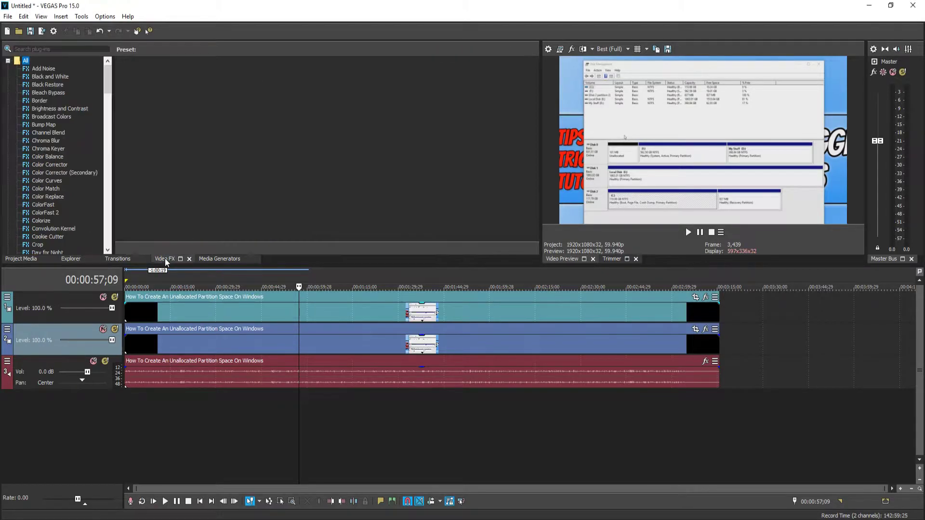
{"action": "scroll", "coordinate": [72, 130], "scroll_direction": "down", "scroll_amount": 4}
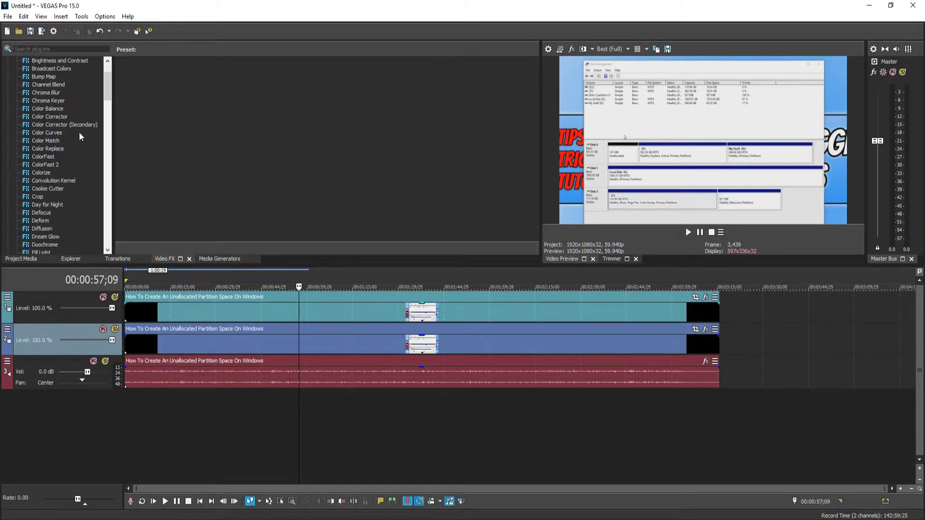
{"action": "scroll", "coordinate": [75, 163], "scroll_direction": "down", "scroll_amount": 4}
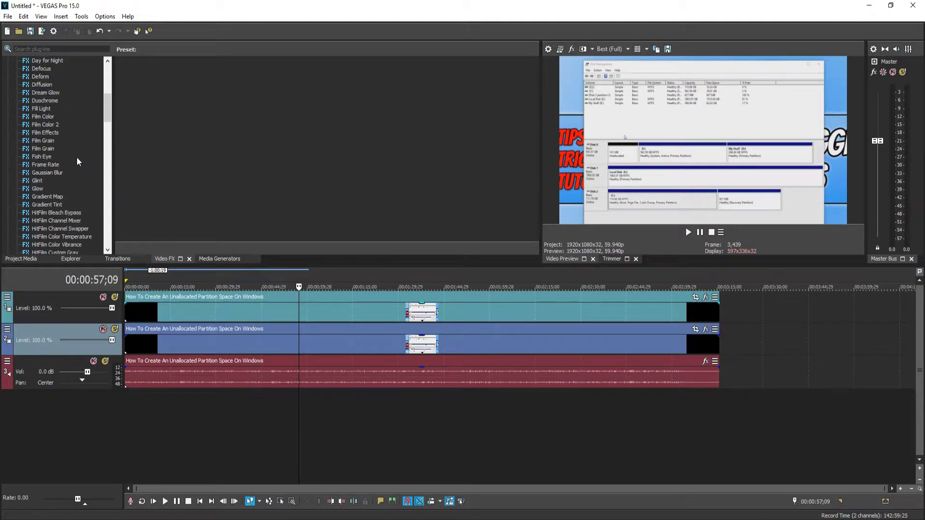
{"action": "left_click", "coordinate": [52, 173]}
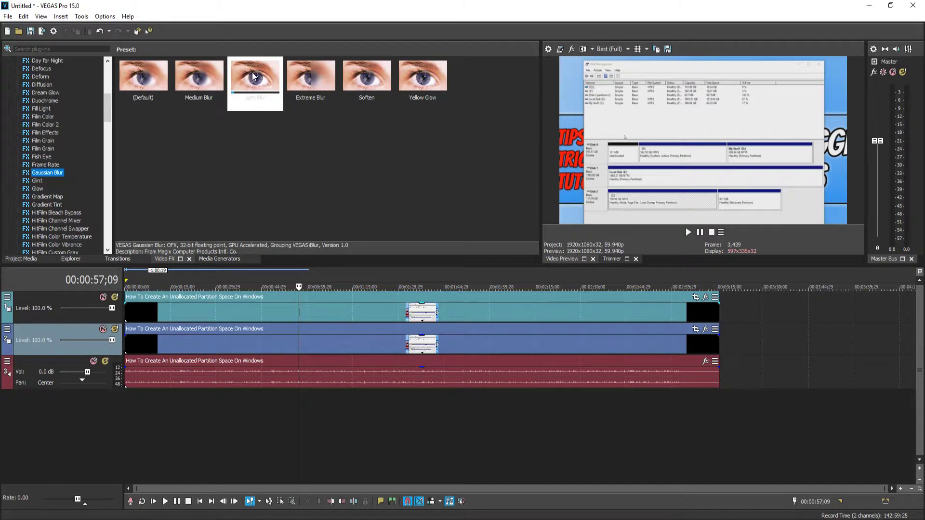
{"action": "left_click_drag", "start_coordinate": [254, 76], "coordinate": [259, 297]}
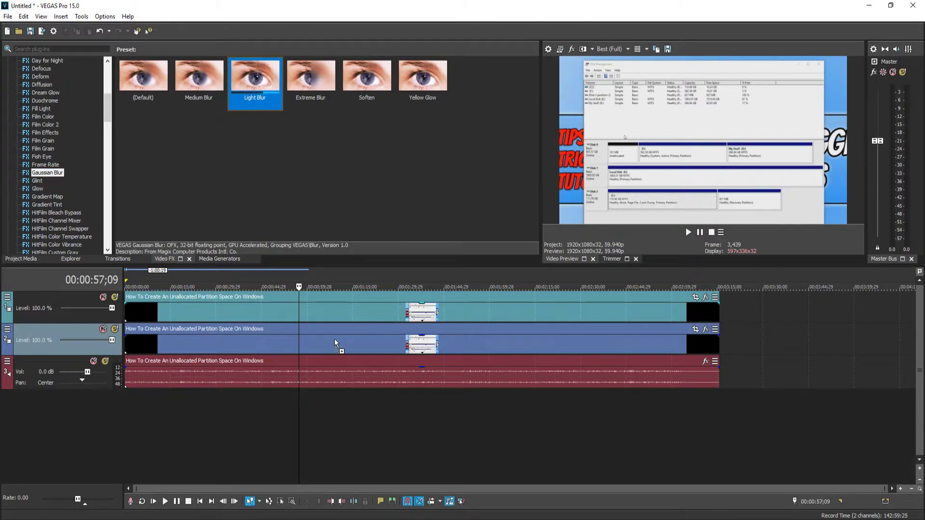
{"action": "left_click_drag", "start_coordinate": [279, 314], "coordinate": [278, 314]}
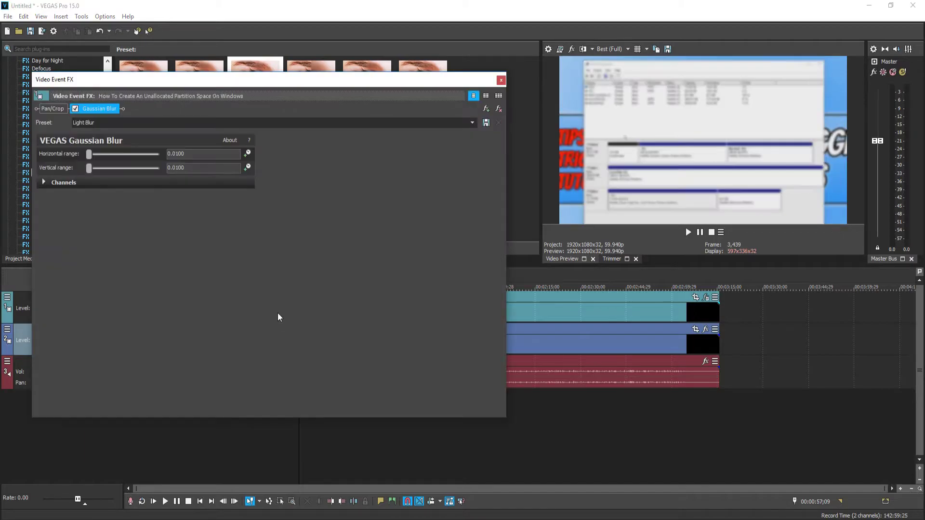
Step: Open Event Pan/Crop for the blurred top event and scrub to a Disk Management frame
{"action": "left_click", "coordinate": [501, 80]}
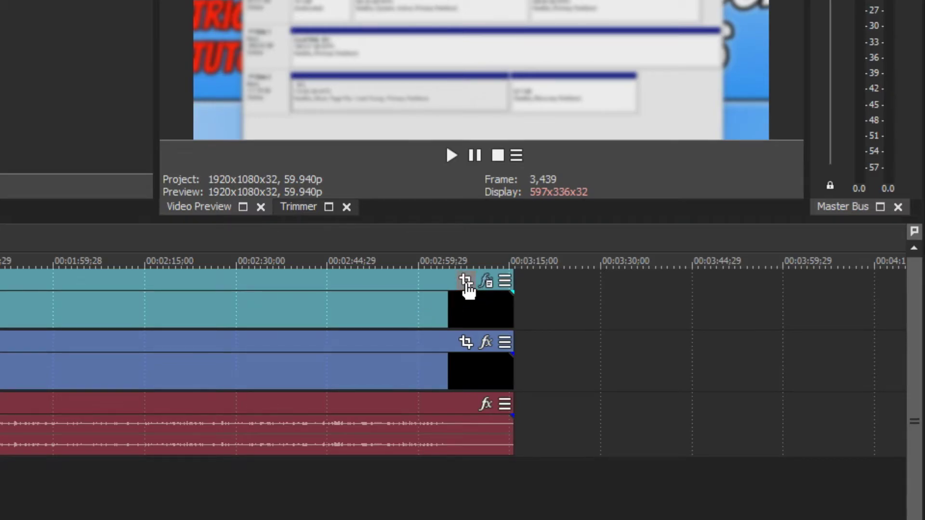
{"action": "left_click", "coordinate": [466, 282]}
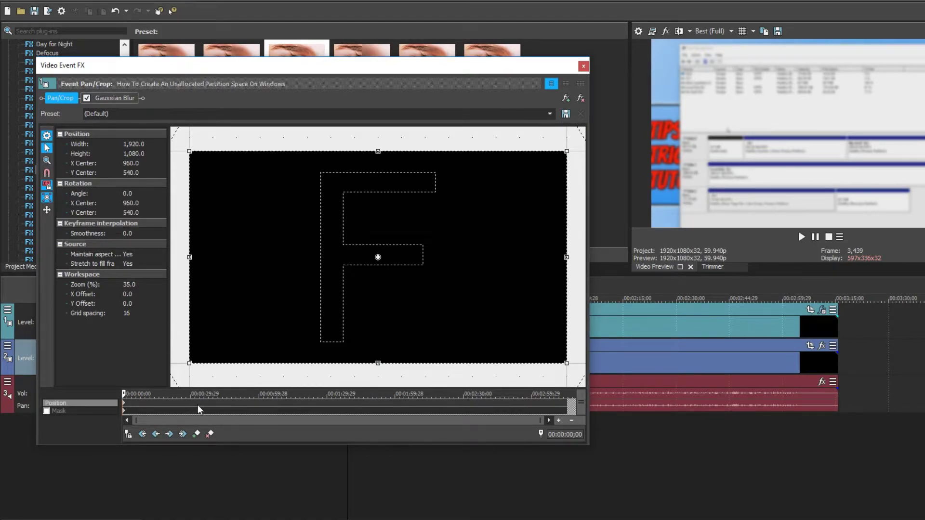
{"action": "left_click", "coordinate": [247, 404]}
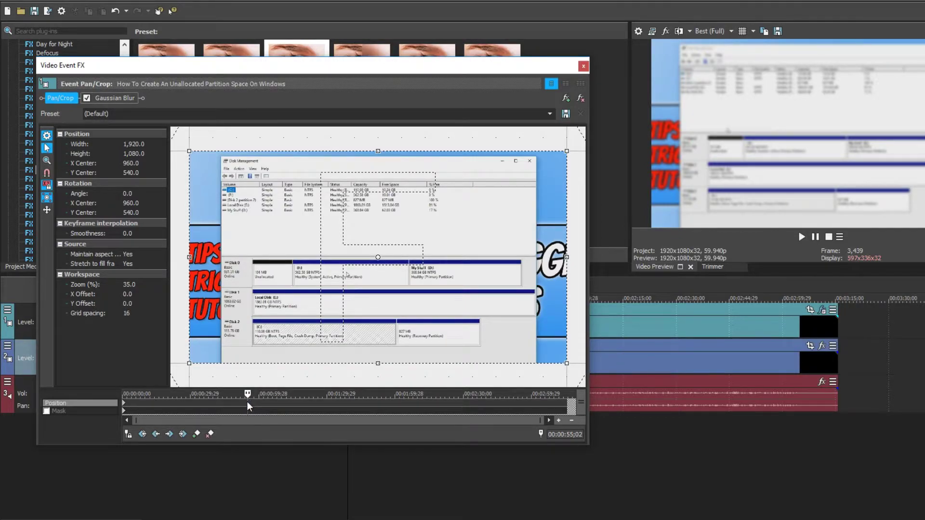
{"action": "left_click_drag", "start_coordinate": [248, 396], "coordinate": [229, 402]}
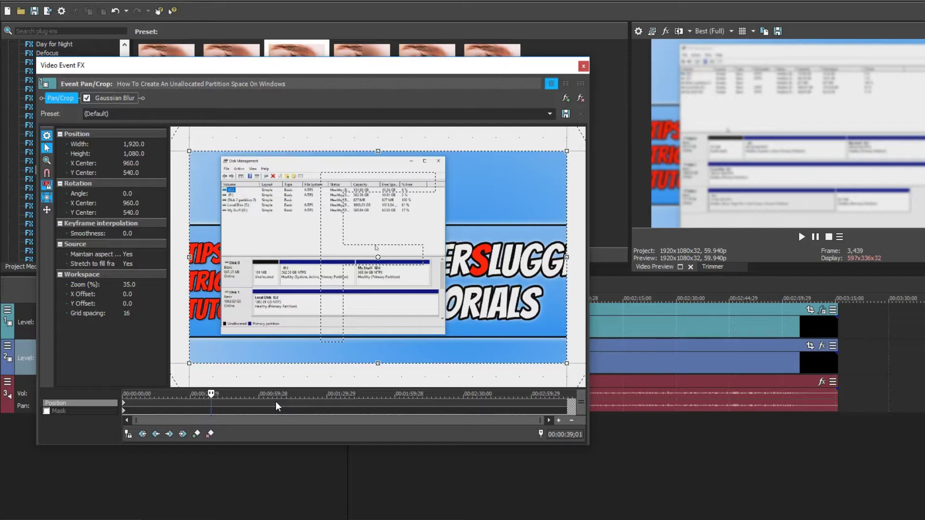
Step: Enable Mask and draw a rectangle mask around the Disk Management volume list rows
{"action": "left_click", "coordinate": [45, 411]}
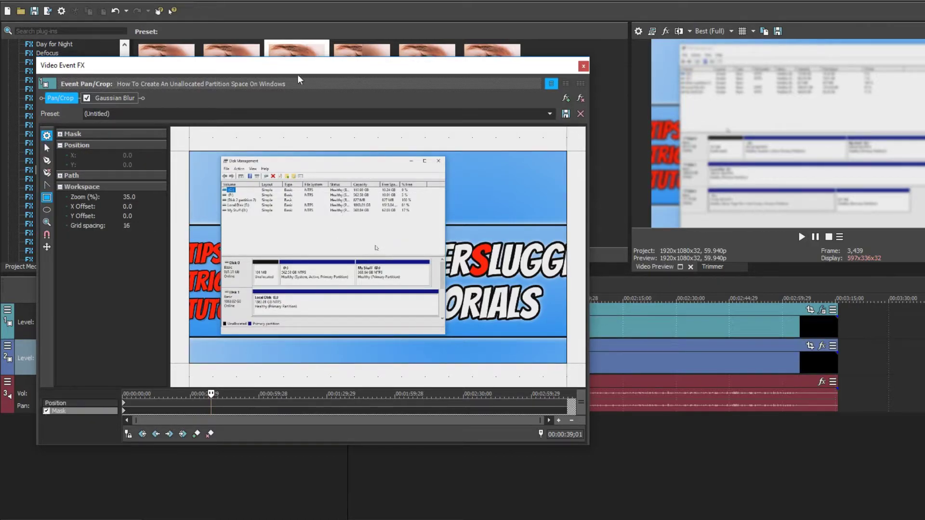
{"action": "left_click", "coordinate": [48, 197]}
{"action": "left_click_drag", "start_coordinate": [422, 217], "coordinate": [223, 186]}
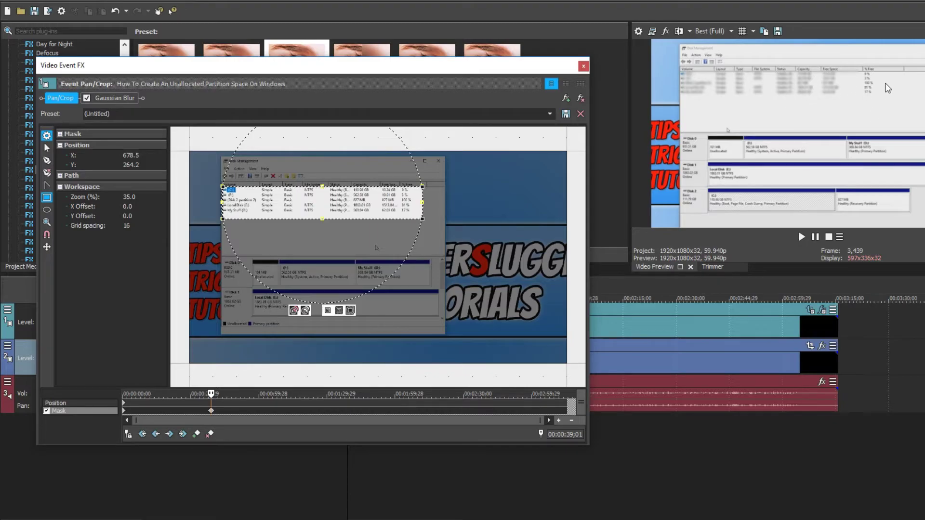
Step: Close Pan/Crop, scrub the timeline to about 1:42;15, and play back the blurred section
{"action": "left_click", "coordinate": [583, 67]}
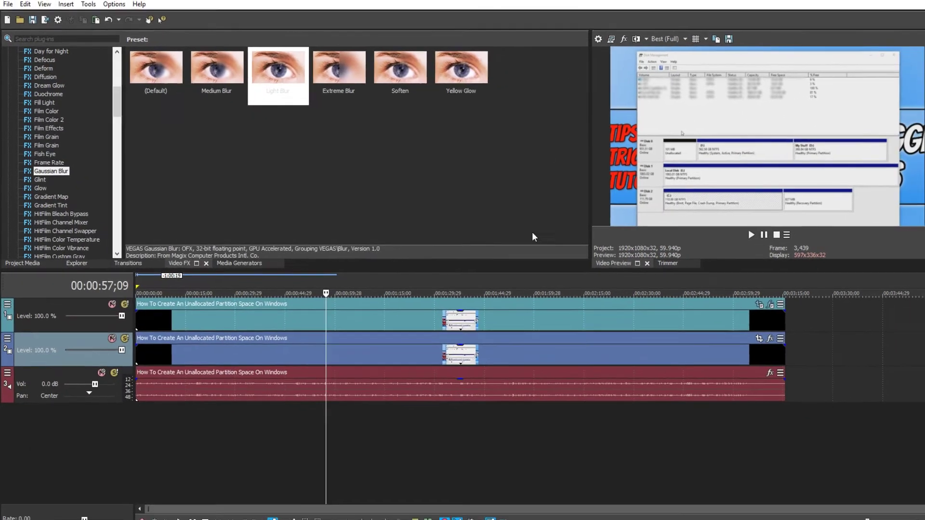
{"action": "left_click", "coordinate": [365, 409]}
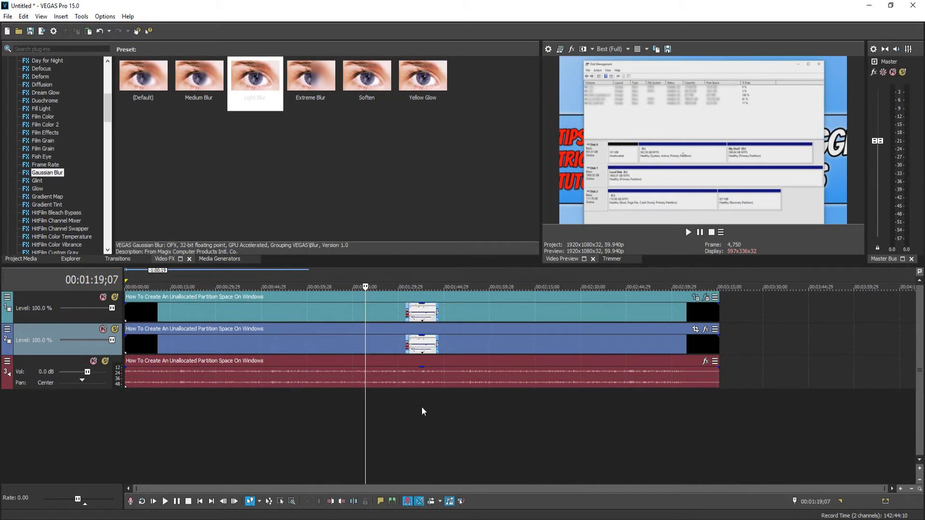
{"action": "left_click", "coordinate": [422, 408]}
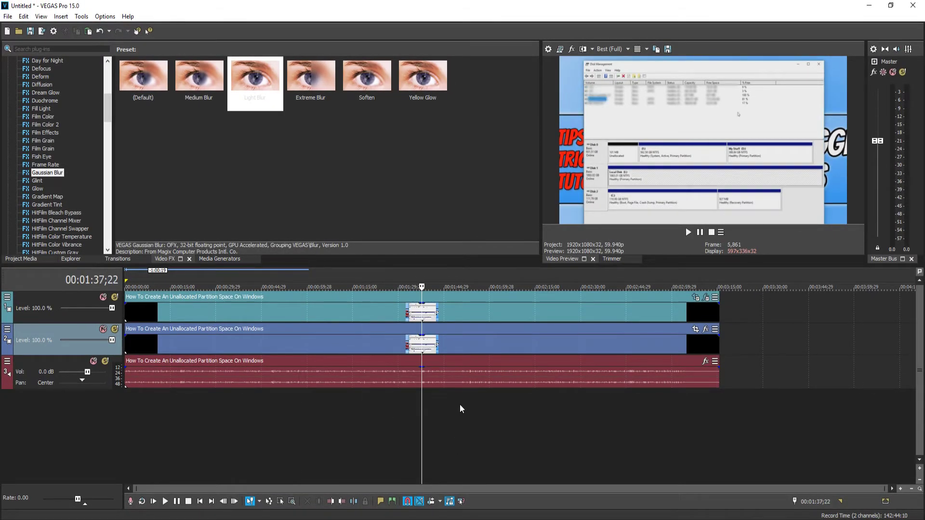
{"action": "left_click", "coordinate": [460, 404]}
{"action": "left_click", "coordinate": [385, 404]}
{"action": "left_click", "coordinate": [437, 409]}
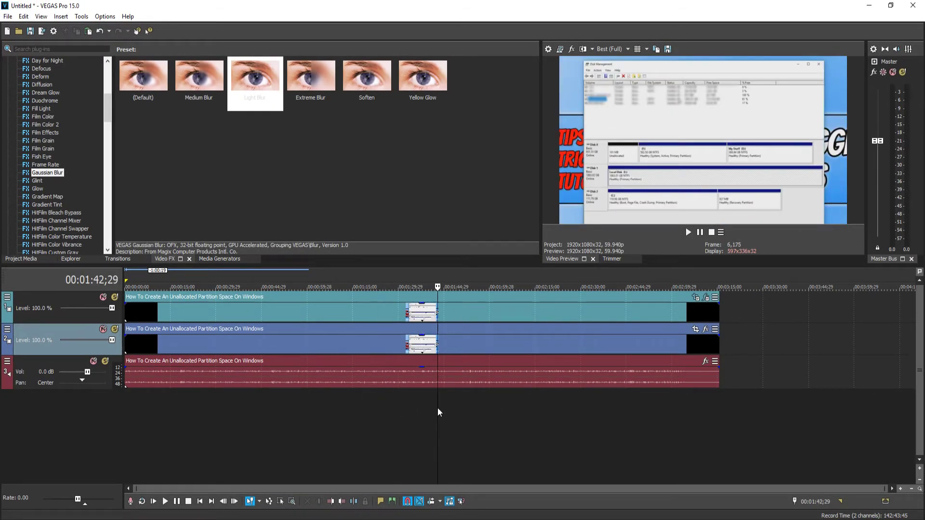
{"action": "left_click", "coordinate": [401, 407]}
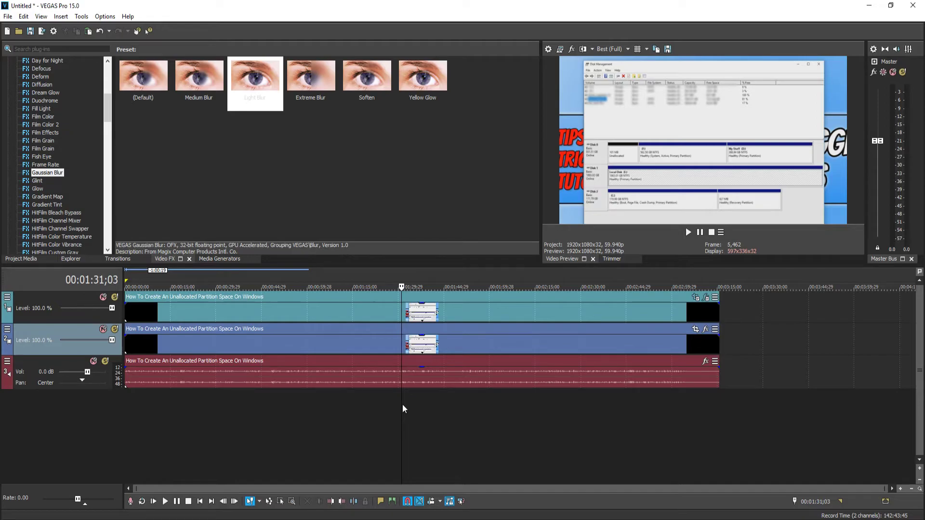
{"action": "left_click_drag", "start_coordinate": [403, 403], "coordinate": [453, 420]}
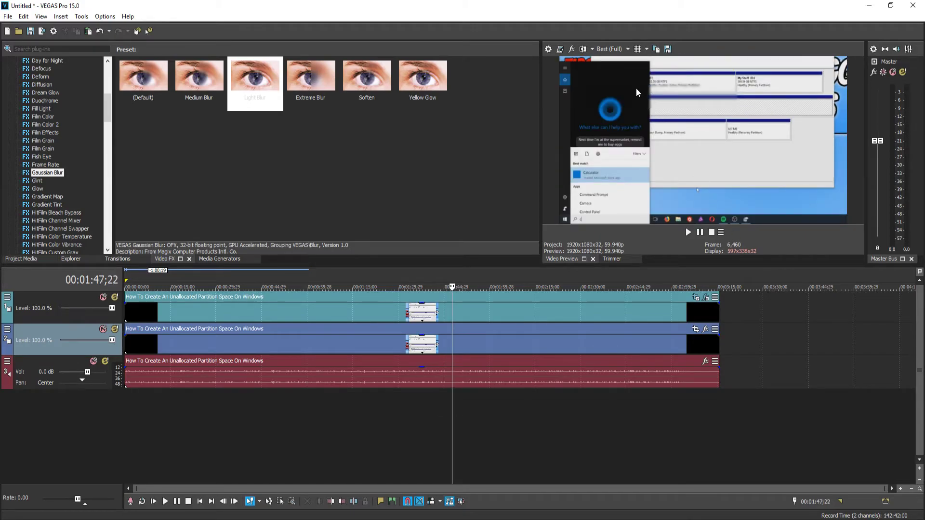
{"action": "left_click", "coordinate": [436, 411]}
{"action": "key", "text": "space"}
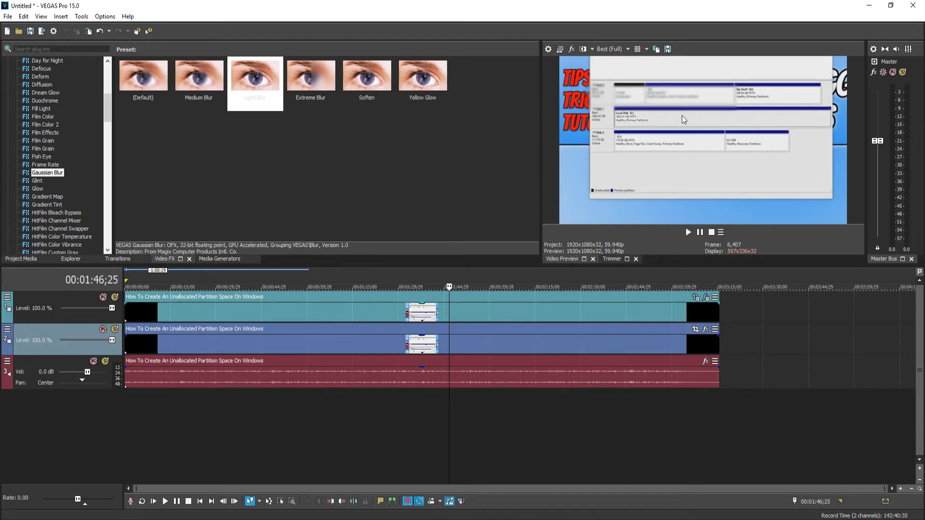
Step: Split the top-track event at 1:46;04 and push the later piece 44 seconds right
{"action": "left_click", "coordinate": [448, 308]}
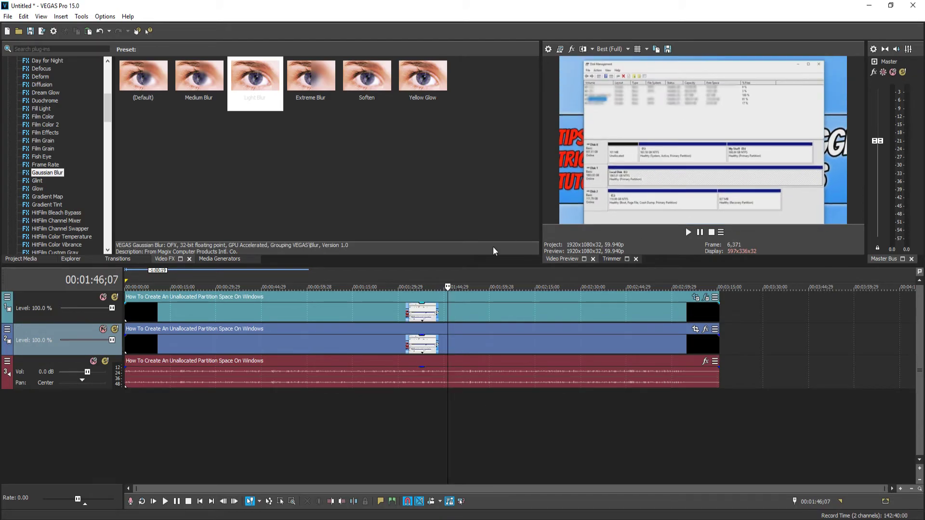
{"action": "left_click", "coordinate": [446, 307]}
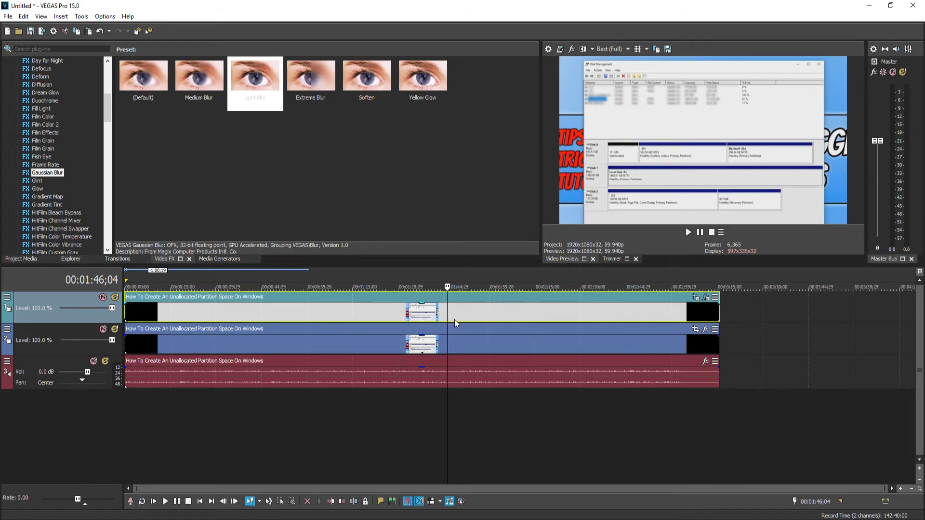
{"action": "key", "text": "s"}
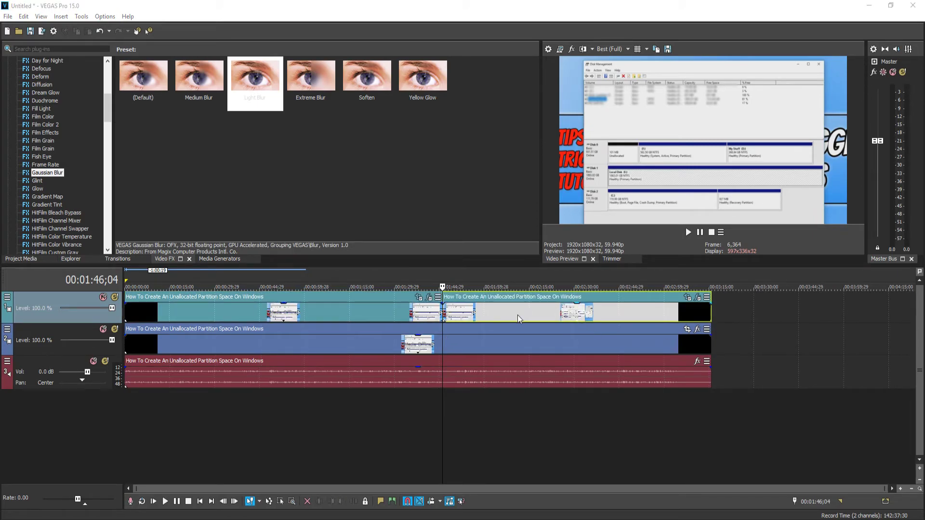
{"action": "left_click_drag", "start_coordinate": [471, 312], "coordinate": [512, 311]}
{"action": "left_click_drag", "start_coordinate": [545, 311], "coordinate": [613, 310]}
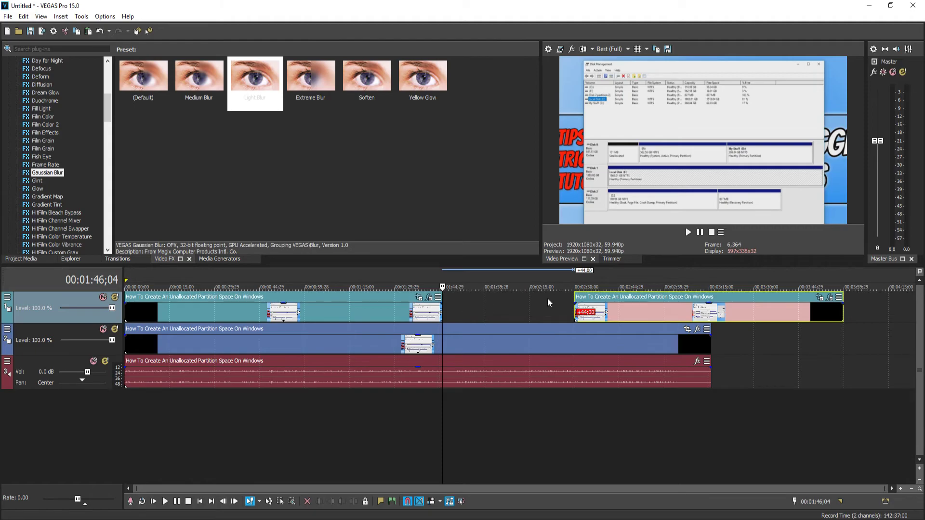
{"action": "scroll", "coordinate": [515, 406], "scroll_direction": "up", "scroll_amount": 5}
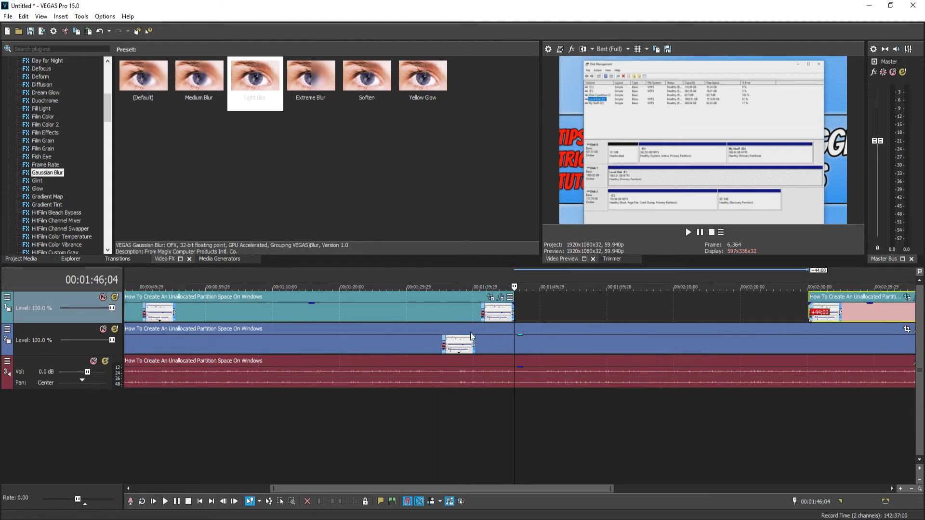
{"action": "left_click", "coordinate": [515, 408]}
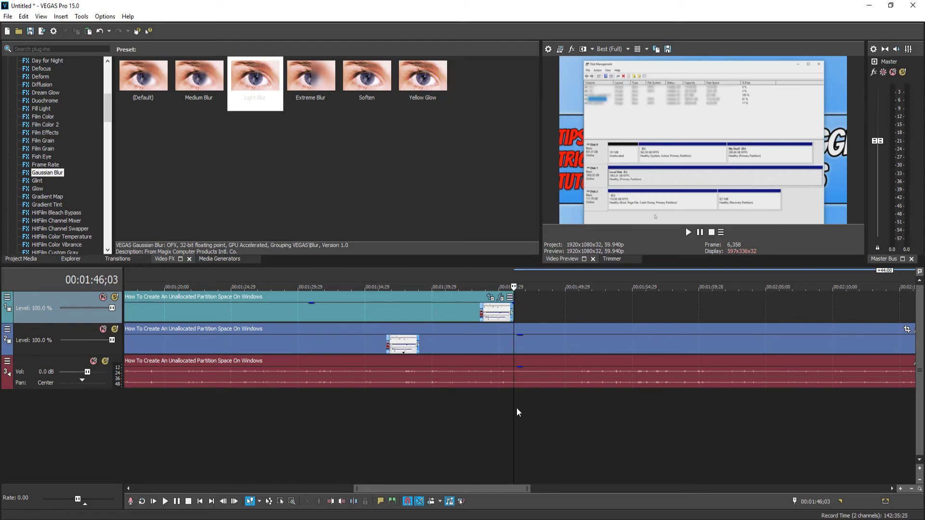
{"action": "key", "text": "space"}
{"action": "key", "text": "j"}
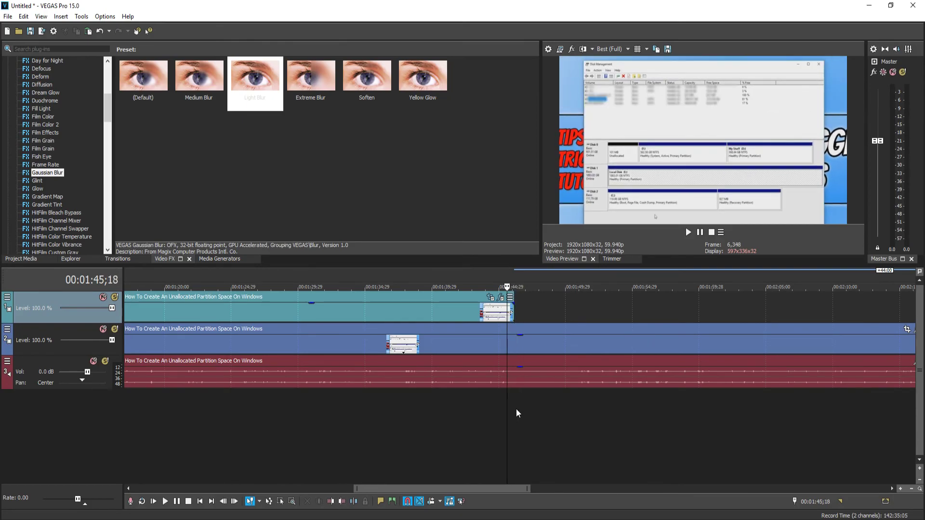
{"action": "key", "text": "l"}
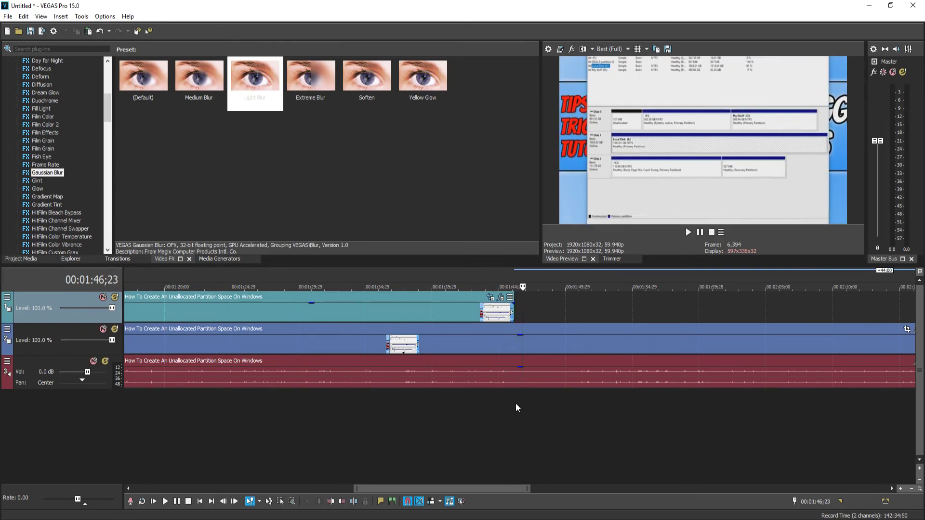